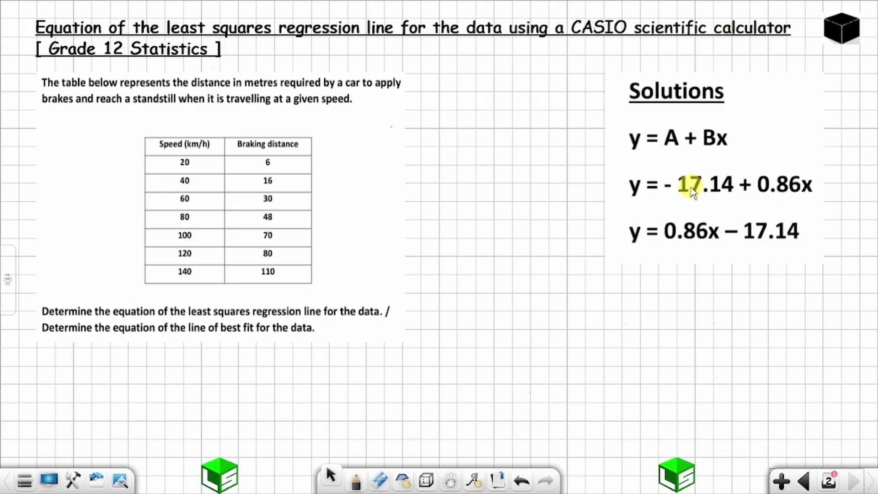
- Open the whiteboard's Treasure box of teaching tools beside the regression worksheet
{"action": "left_click", "coordinate": [73, 479]}
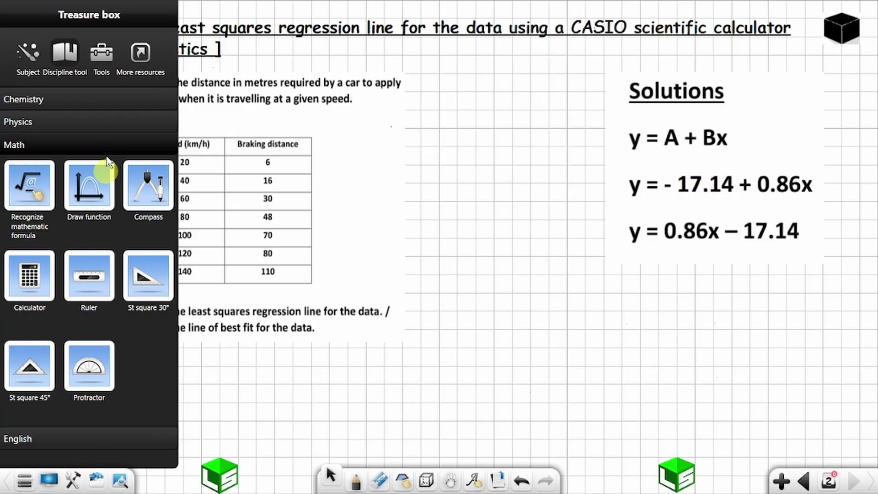
- Launch the fx-82ES PLUS and fx-570ES PLUS emulators from More resources, placed side by side, and close the panel
{"action": "left_click", "coordinate": [141, 54]}
{"action": "left_click", "coordinate": [32, 112]}
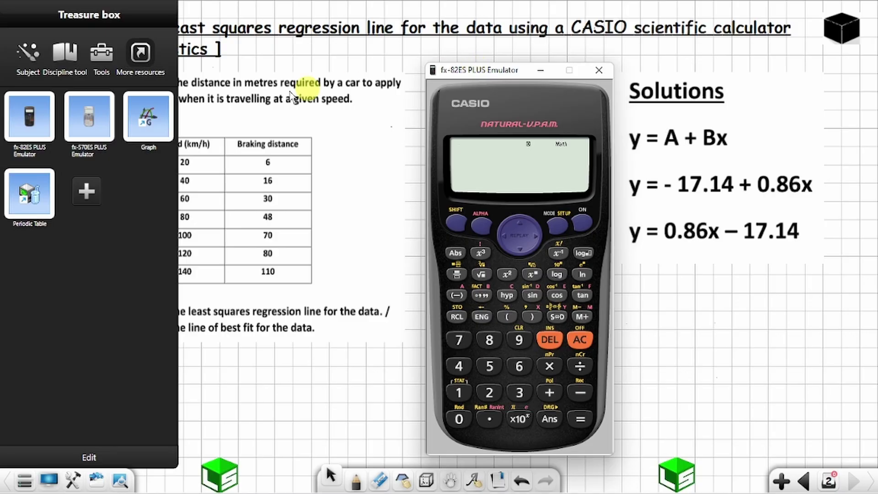
{"action": "left_click", "coordinate": [90, 115]}
{"action": "left_click_drag", "start_coordinate": [477, 69], "coordinate": [670, 66]}
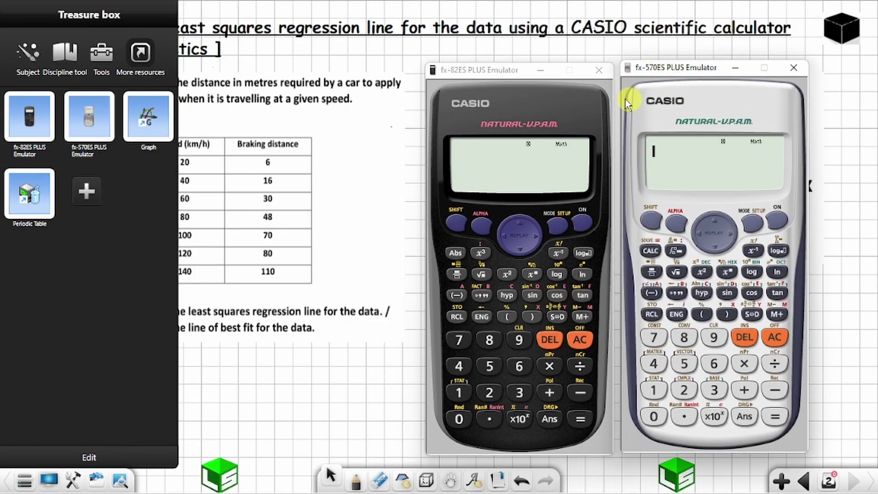
{"action": "left_click_drag", "start_coordinate": [498, 71], "coordinate": [501, 69]}
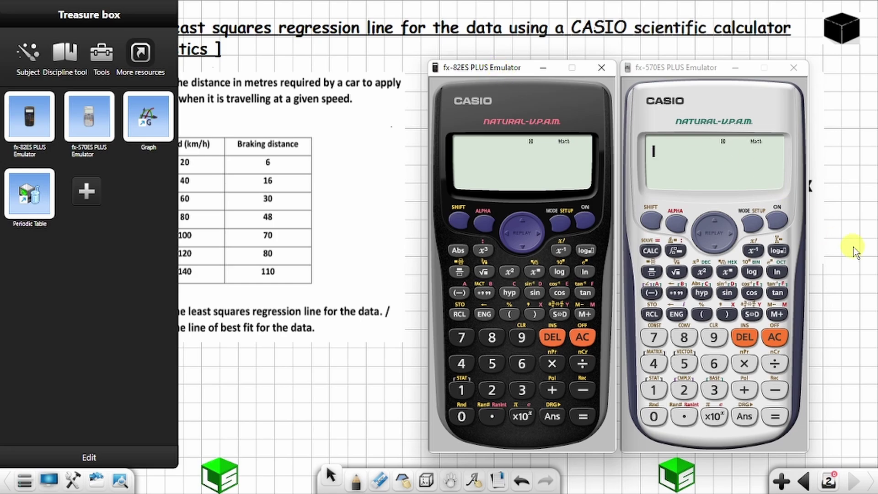
{"action": "left_click", "coordinate": [804, 247]}
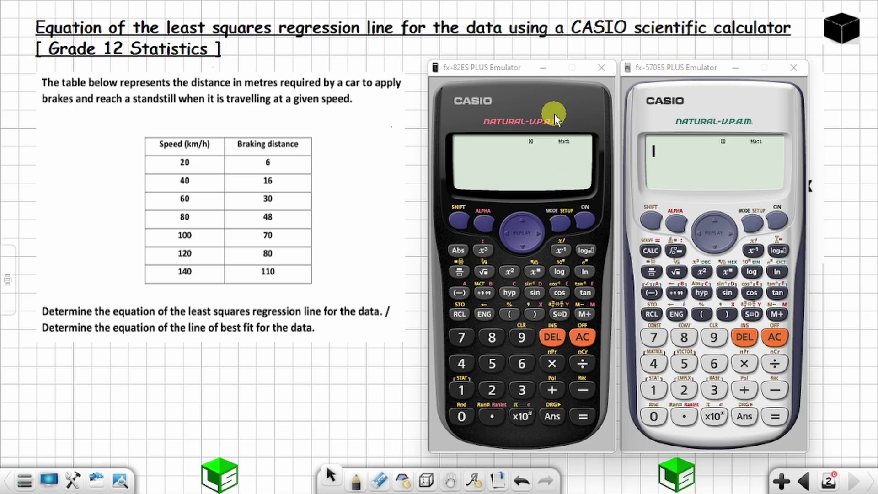
- Put both calculators into STAT mode, then close the fx-82ES and shift the fx-570ES left
{"action": "left_click", "coordinate": [555, 219]}
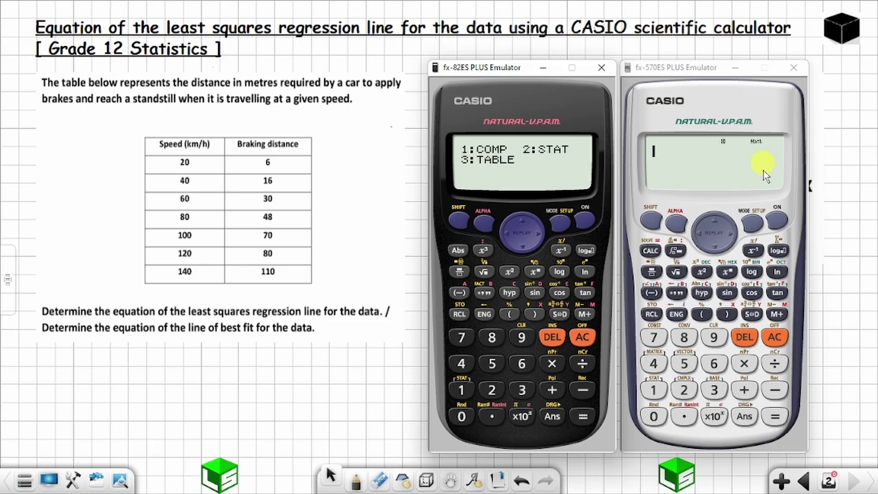
{"action": "left_click", "coordinate": [751, 222]}
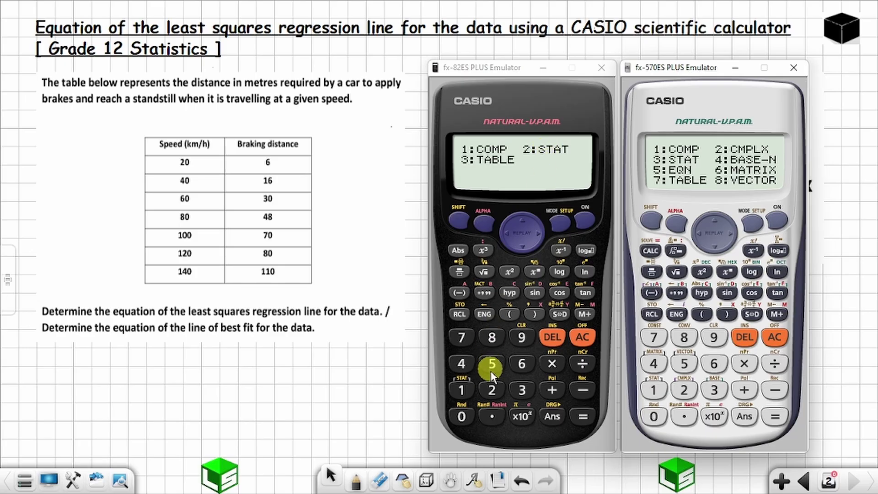
{"action": "left_click", "coordinate": [492, 390]}
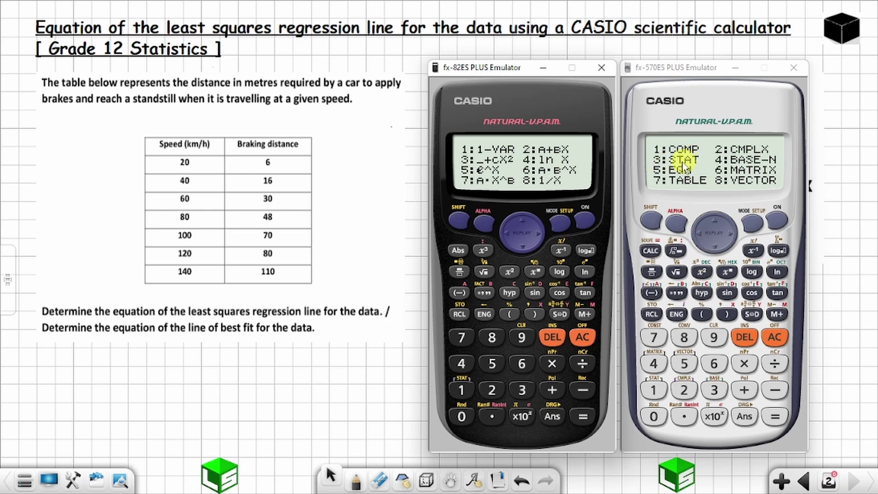
{"action": "left_click", "coordinate": [724, 389]}
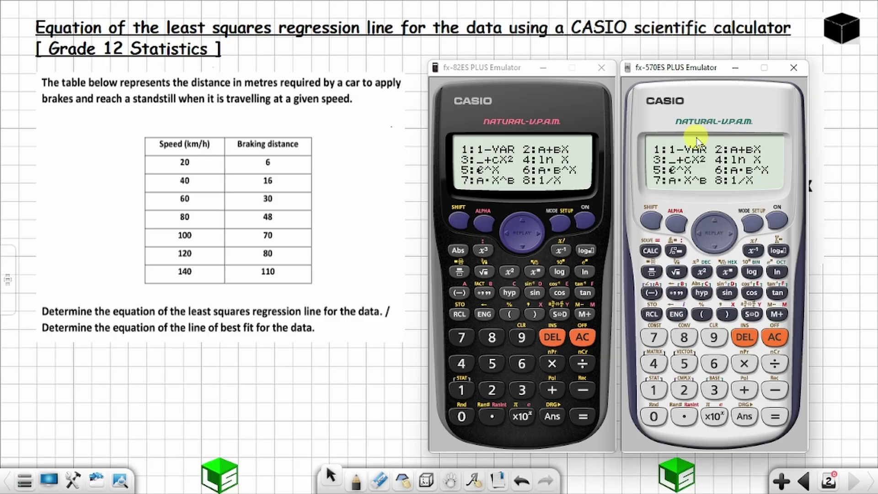
{"action": "left_click_drag", "start_coordinate": [603, 69], "coordinate": [603, 71]}
{"action": "left_click_drag", "start_coordinate": [662, 73], "coordinate": [614, 74]}
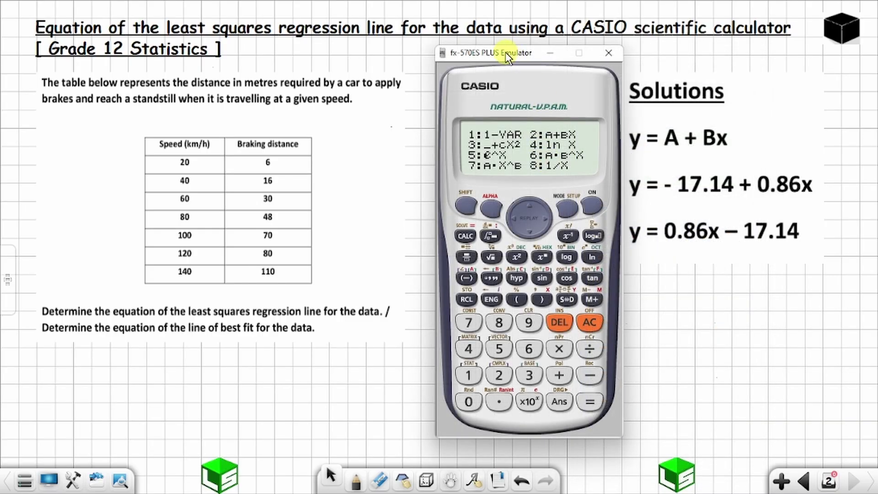
- Select the A+BX linear regression type on the fx-570ES, nudging its window left
{"action": "left_click_drag", "start_coordinate": [506, 53], "coordinate": [500, 53]}
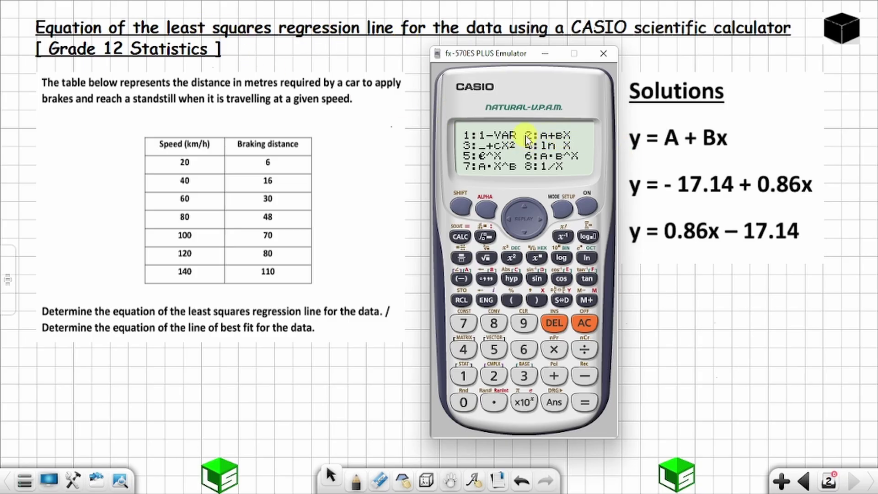
{"action": "left_click", "coordinate": [494, 377]}
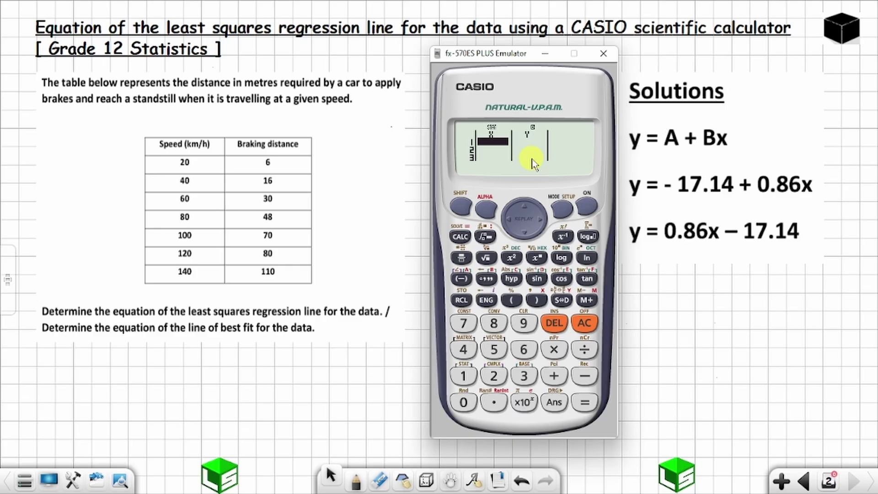
{"action": "left_click_drag", "start_coordinate": [510, 103], "coordinate": [502, 105]}
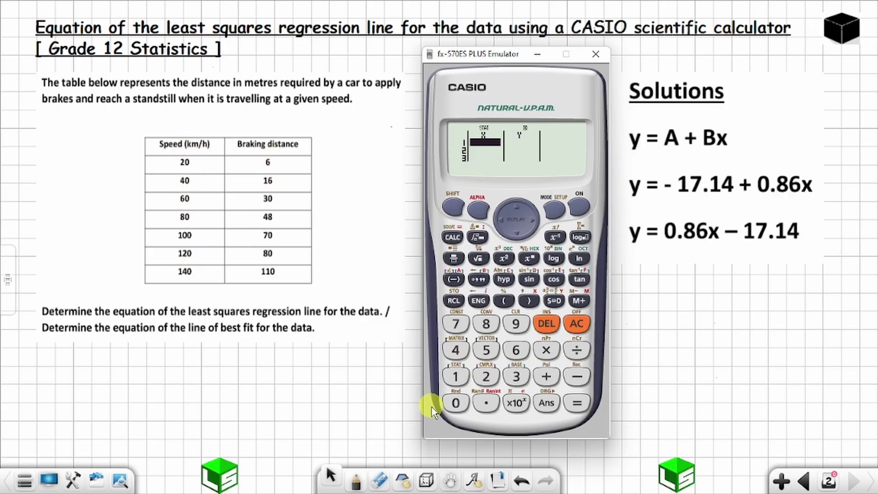
- Enter the speeds 20, 40, 60 and 80 into the X column
{"action": "left_click", "coordinate": [484, 374]}
{"action": "left_click", "coordinate": [455, 402]}
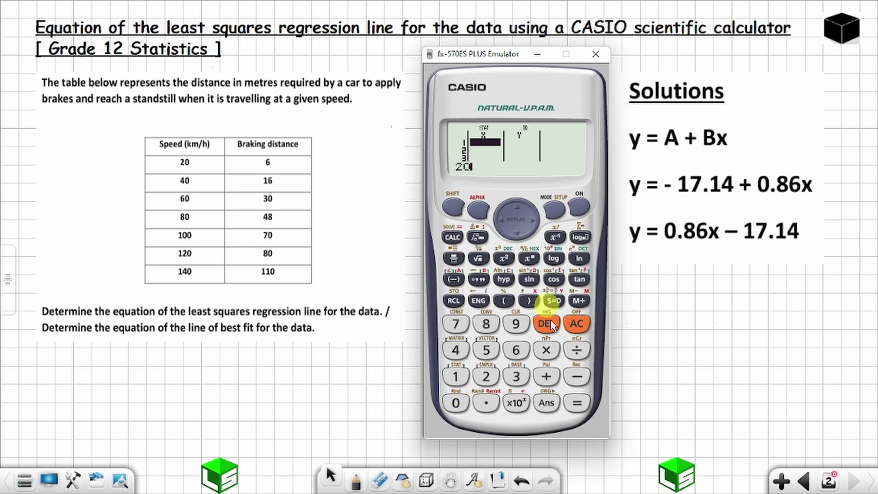
{"action": "left_click", "coordinate": [577, 403]}
{"action": "left_click", "coordinate": [455, 350]}
{"action": "left_click", "coordinate": [454, 403]}
{"action": "left_click", "coordinate": [576, 402]}
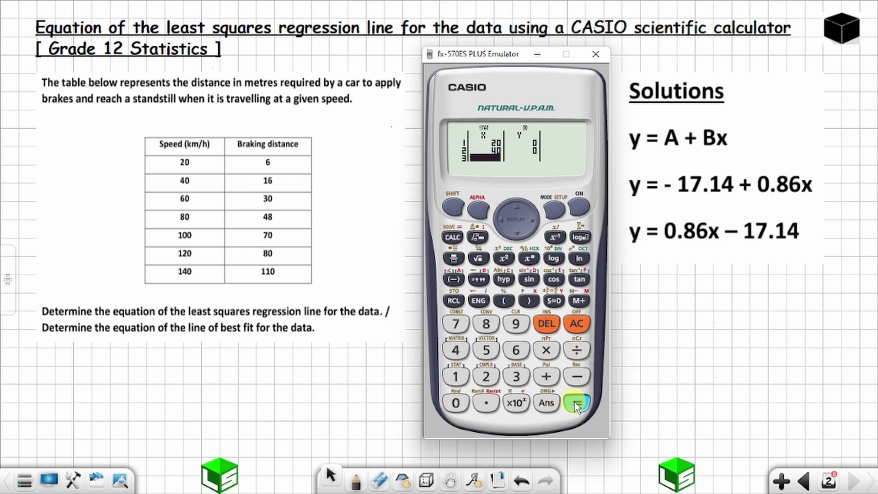
{"action": "left_click", "coordinate": [515, 350]}
{"action": "left_click", "coordinate": [577, 402]}
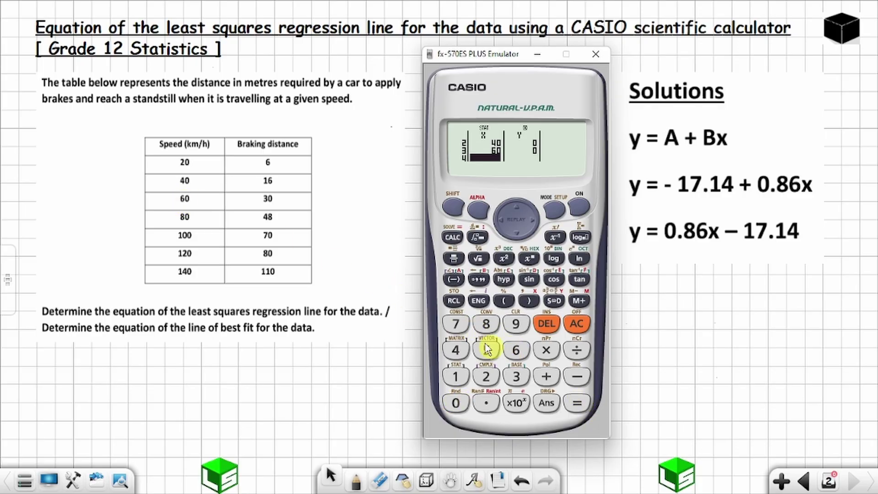
{"action": "left_click", "coordinate": [486, 323]}
{"action": "left_click", "coordinate": [455, 402]}
{"action": "left_click", "coordinate": [456, 403]}
- Enter the speeds 100, 120 and 140 in X, then move to Y row 1
{"action": "left_click", "coordinate": [456, 402]}
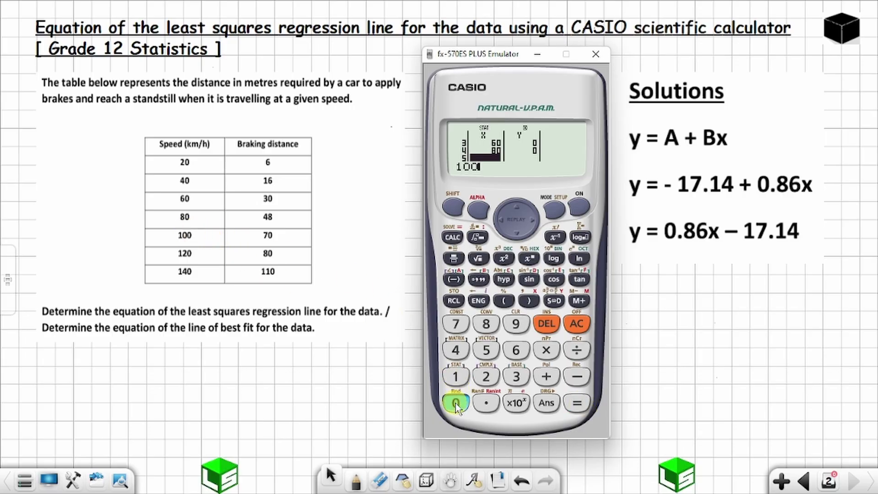
{"action": "left_click", "coordinate": [577, 402]}
{"action": "left_click", "coordinate": [485, 376]}
{"action": "left_click", "coordinate": [455, 403]}
{"action": "left_click", "coordinate": [577, 403]}
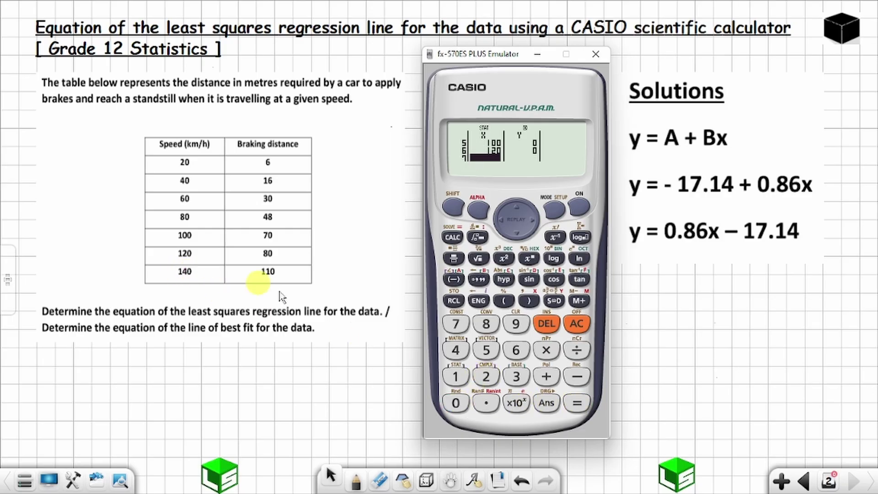
{"action": "left_click", "coordinate": [456, 376]}
{"action": "left_click", "coordinate": [456, 350]}
{"action": "left_click", "coordinate": [456, 402]}
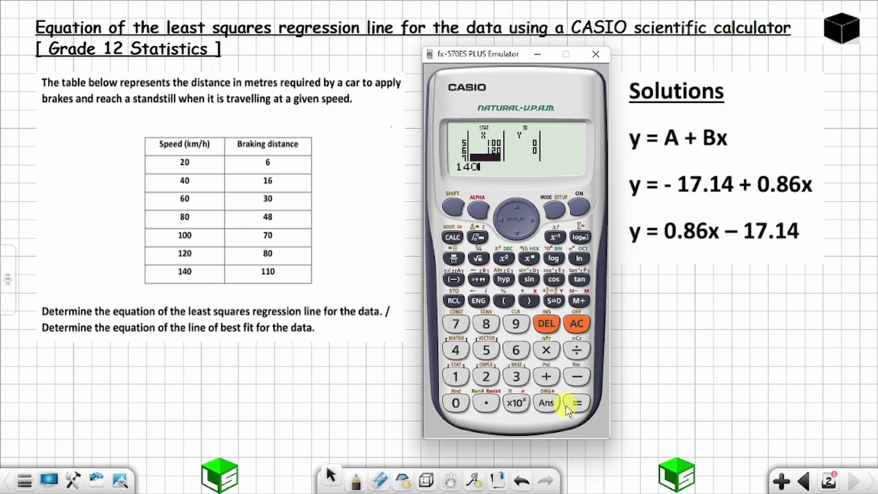
{"action": "left_click", "coordinate": [577, 403]}
{"action": "left_click", "coordinate": [518, 232]}
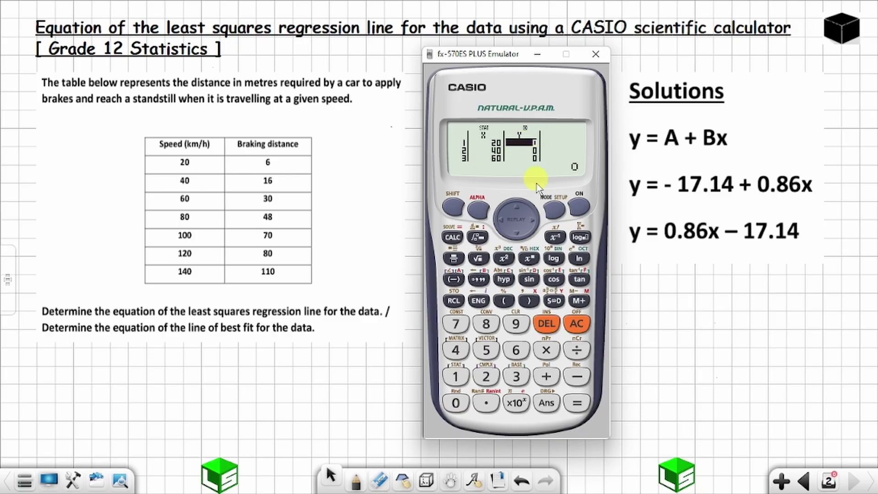
- Enter the braking distances 6, 16, 30 and 48 into Y rows 1–4
{"action": "left_click", "coordinate": [515, 349]}
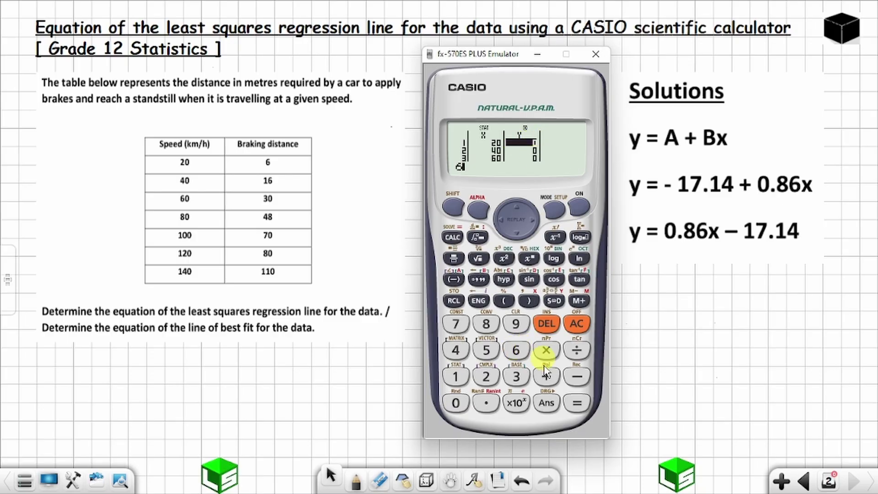
{"action": "left_click", "coordinate": [575, 401]}
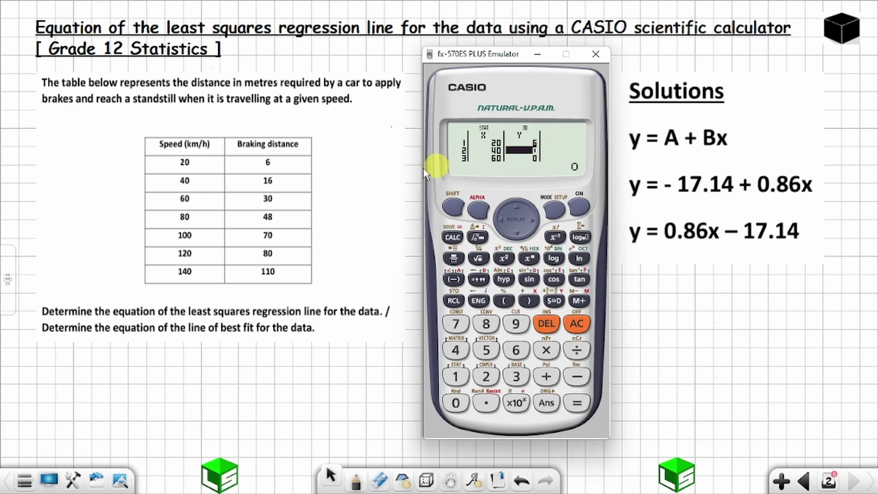
{"action": "left_click", "coordinate": [457, 377]}
{"action": "left_click", "coordinate": [515, 352]}
{"action": "left_click", "coordinate": [577, 403]}
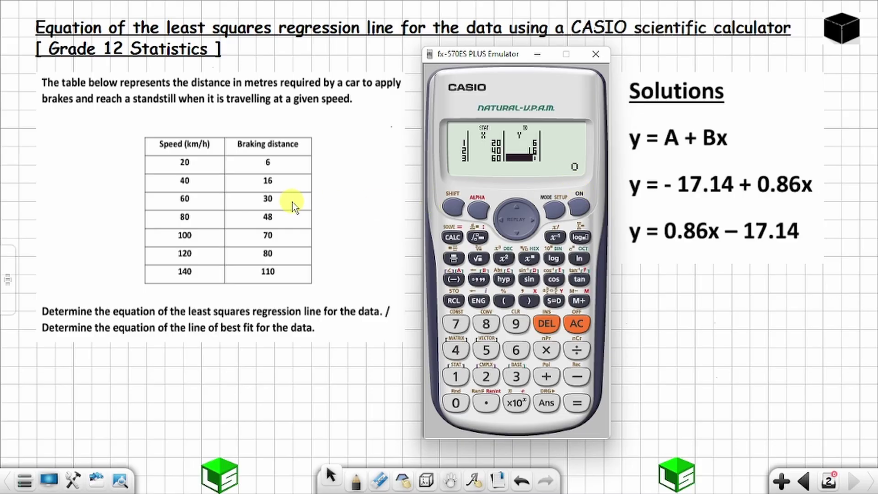
{"action": "left_click", "coordinate": [512, 375]}
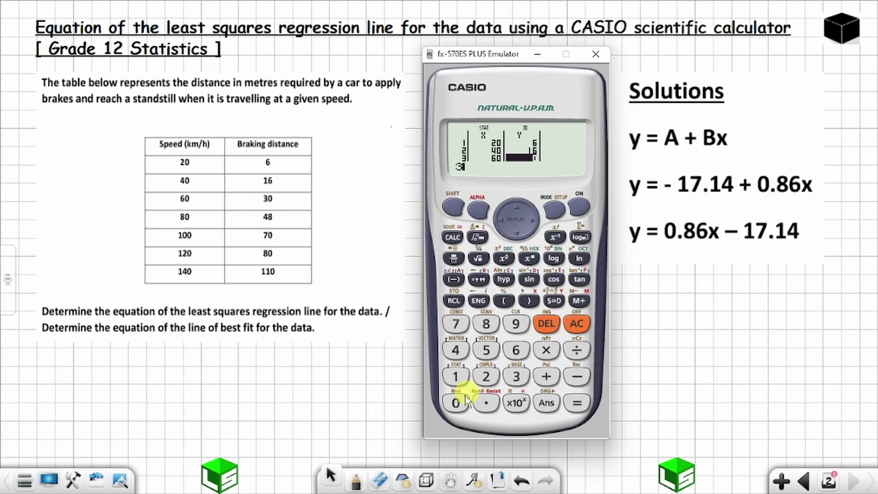
{"action": "left_click", "coordinate": [456, 405]}
{"action": "left_click", "coordinate": [577, 402]}
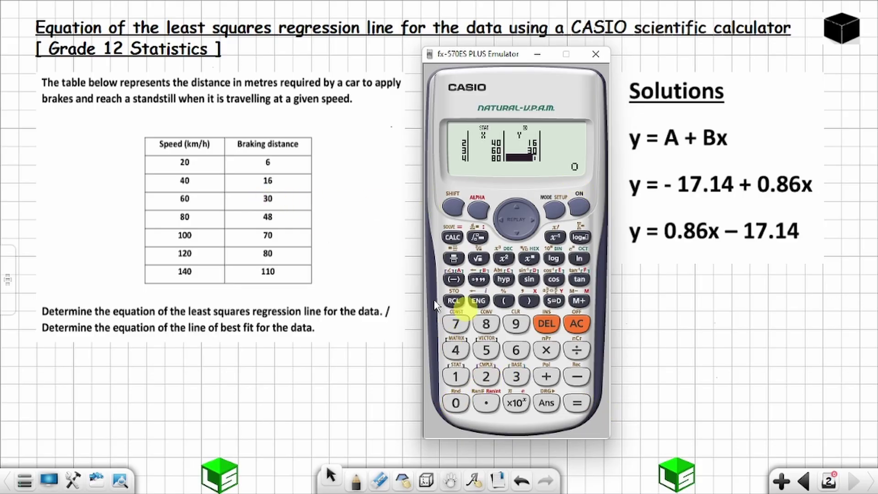
{"action": "left_click", "coordinate": [456, 350]}
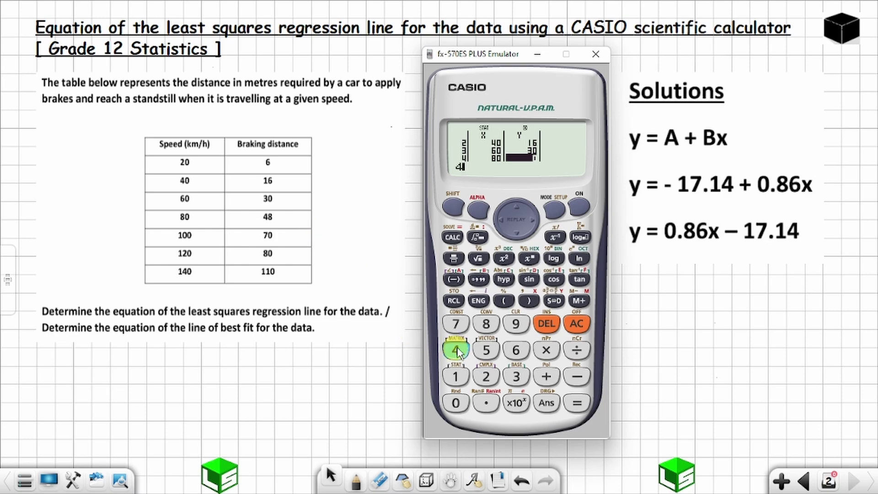
{"action": "left_click", "coordinate": [486, 325]}
{"action": "left_click", "coordinate": [575, 401]}
- Enter the remaining braking distances 70, 80 and 110 into Y rows 5–7
{"action": "left_click", "coordinate": [456, 324]}
{"action": "left_click", "coordinate": [455, 404]}
{"action": "left_click", "coordinate": [564, 409]}
{"action": "left_click", "coordinate": [456, 403]}
{"action": "left_click", "coordinate": [576, 403]}
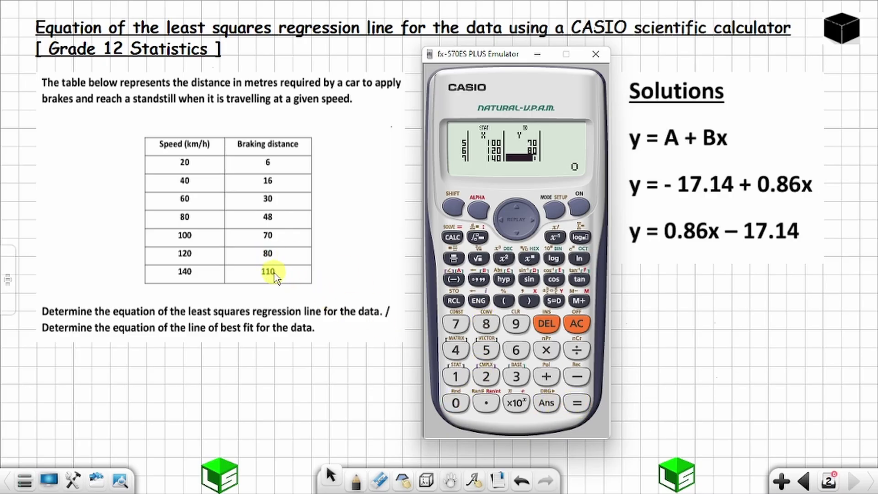
{"action": "left_click", "coordinate": [457, 377]}
{"action": "left_click", "coordinate": [456, 377]}
{"action": "left_click", "coordinate": [456, 403]}
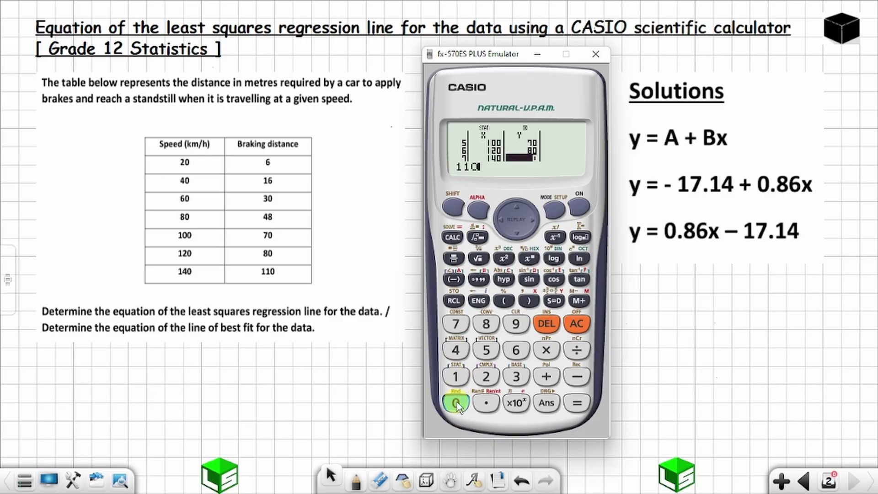
{"action": "left_click", "coordinate": [576, 402]}
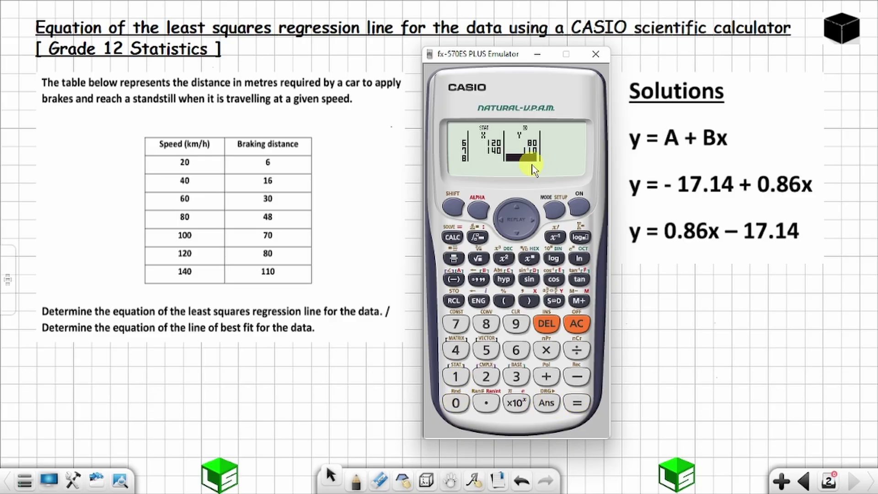
- Recall regression value A from the STAT Reg menu (-17.14285714), then clear the display
{"action": "left_click", "coordinate": [577, 324]}
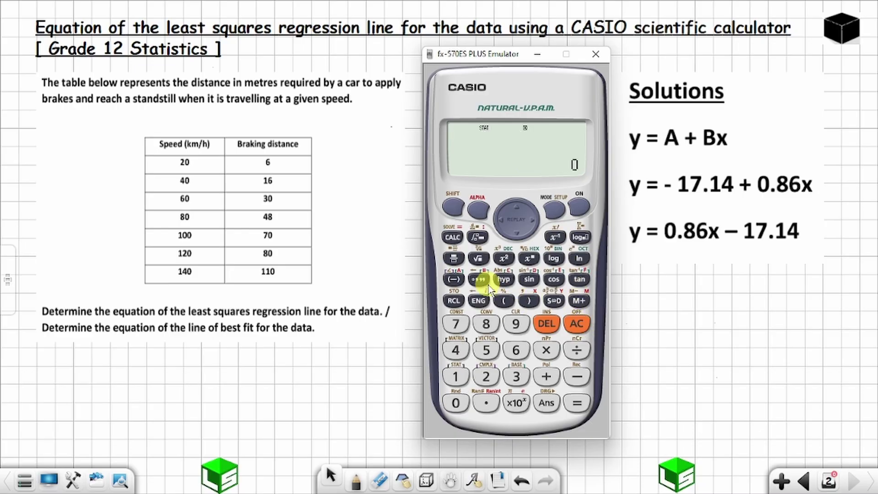
{"action": "left_click", "coordinate": [451, 202]}
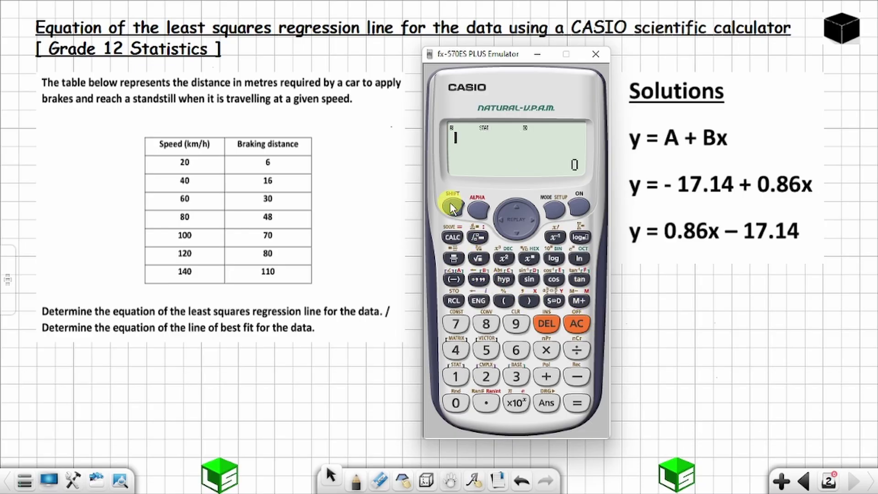
{"action": "left_click", "coordinate": [457, 375]}
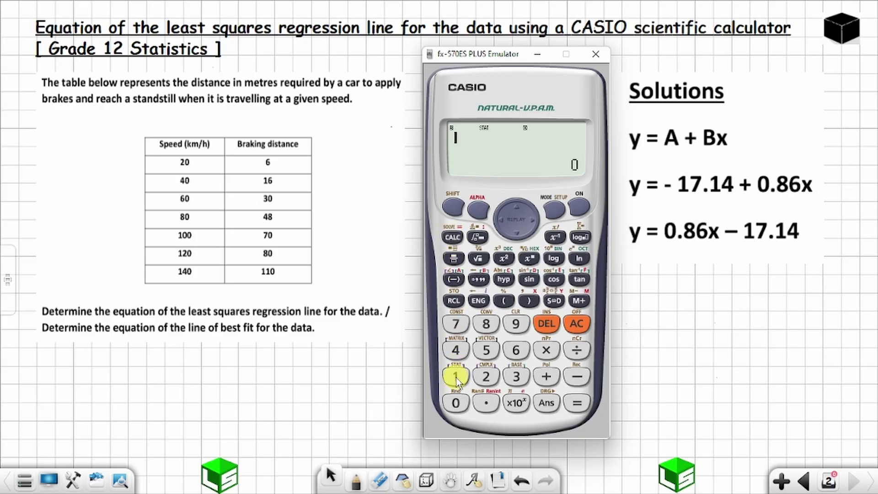
{"action": "left_click", "coordinate": [457, 377]}
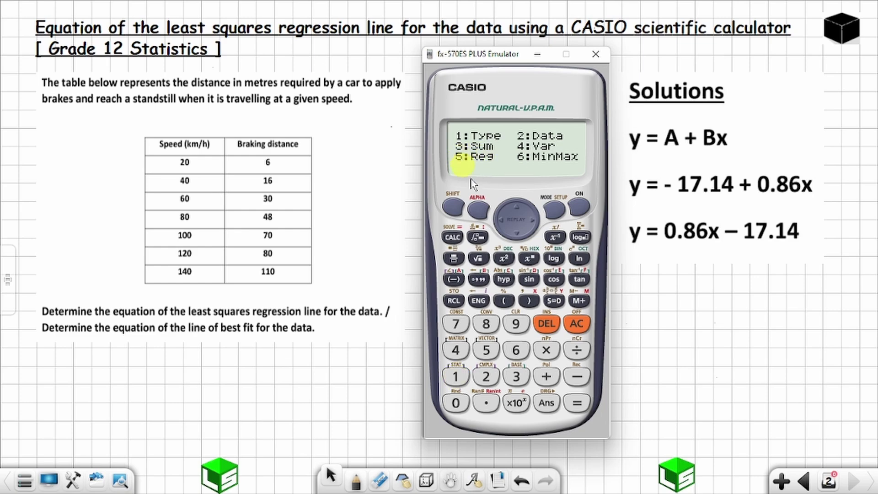
{"action": "left_click", "coordinate": [486, 350]}
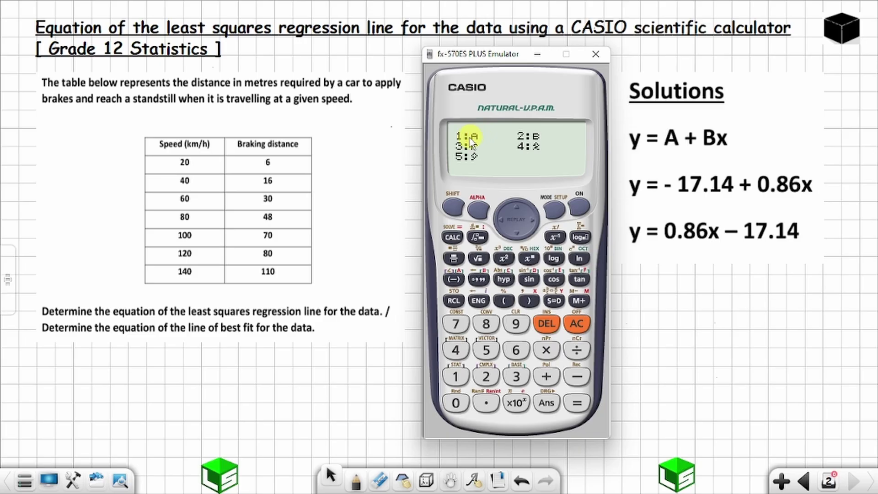
{"action": "left_click", "coordinate": [455, 376]}
{"action": "left_click", "coordinate": [577, 403]}
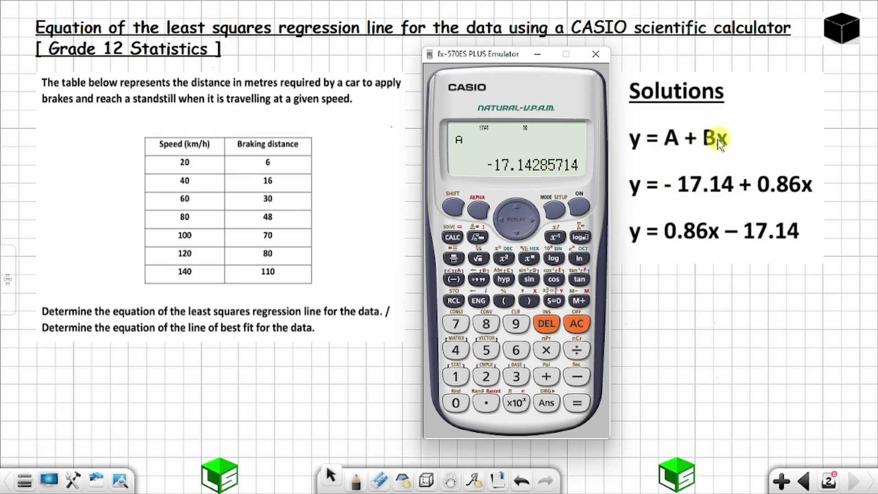
{"action": "left_click", "coordinate": [577, 324]}
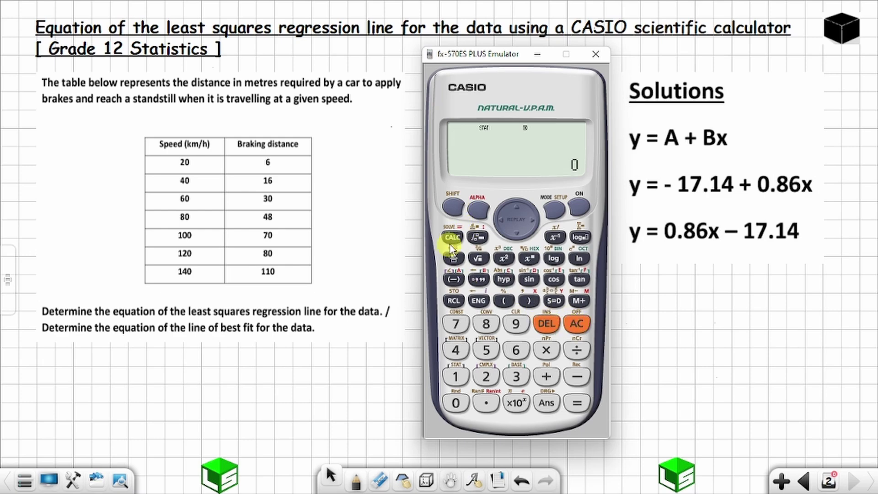
- Recall regression value B from the STAT Reg menu, giving 0.8571428571
{"action": "left_click", "coordinate": [451, 207]}
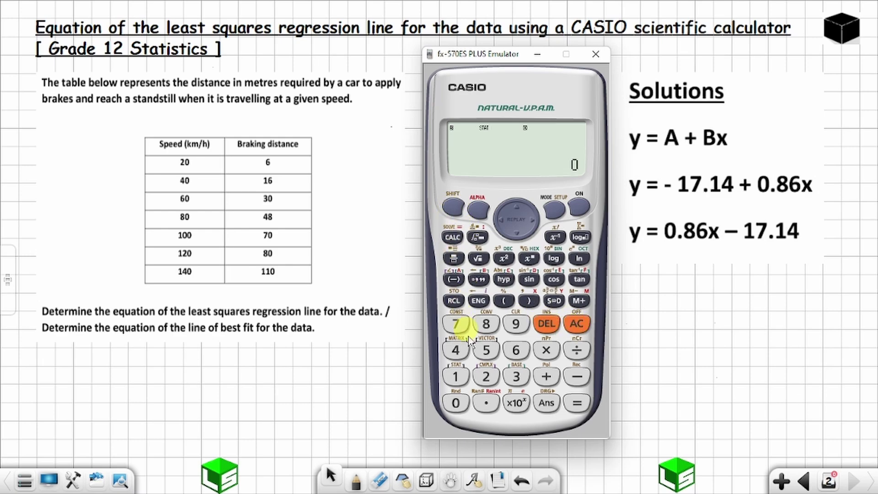
{"action": "left_click", "coordinate": [457, 377]}
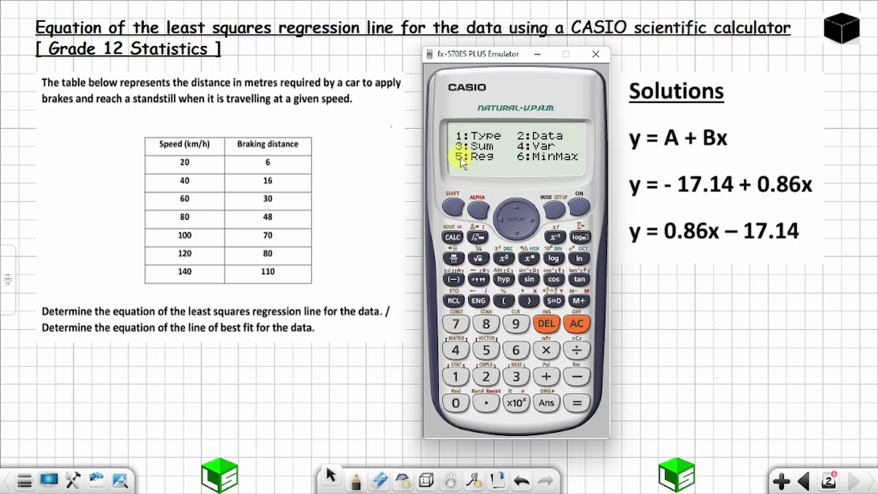
{"action": "left_click", "coordinate": [486, 350]}
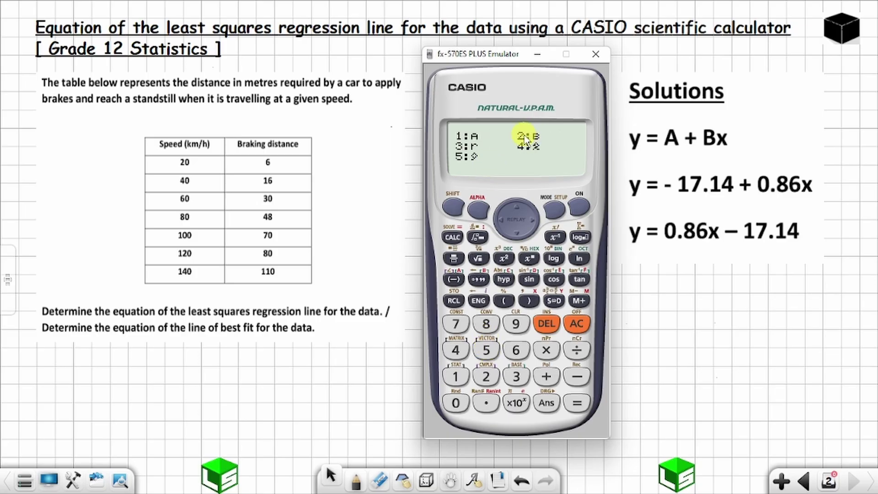
{"action": "left_click", "coordinate": [486, 376]}
{"action": "left_click", "coordinate": [577, 402]}
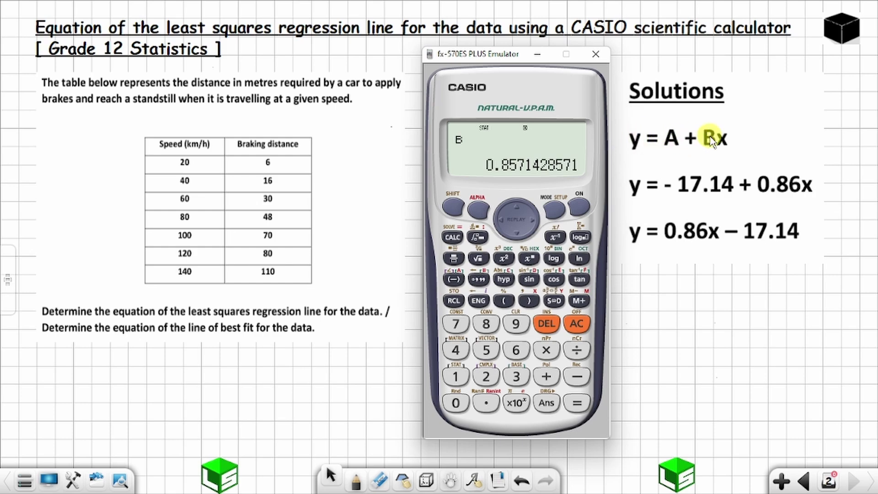
- Shift the fx-570ES PLUS emulator window slightly left on the whiteboard
{"action": "left_click_drag", "start_coordinate": [574, 54], "coordinate": [540, 54]}
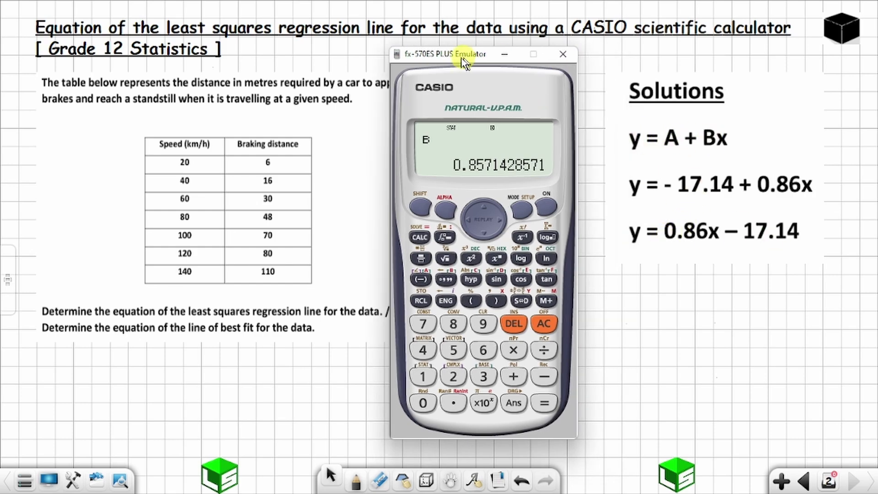